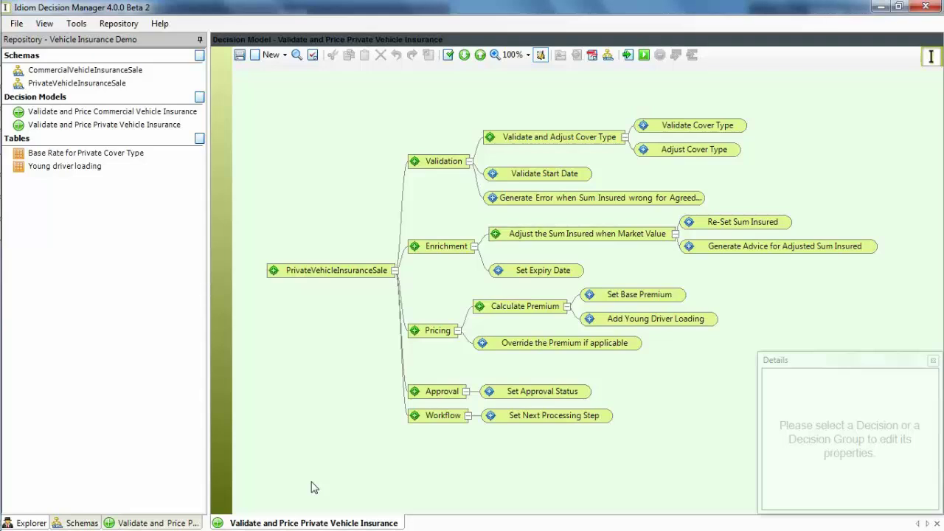
Show all formulas, UDOs, decisions and decision groups in the PrivateVehicleInsuranceSale schema tree.
{"action": "left_click", "coordinate": [76, 523]}
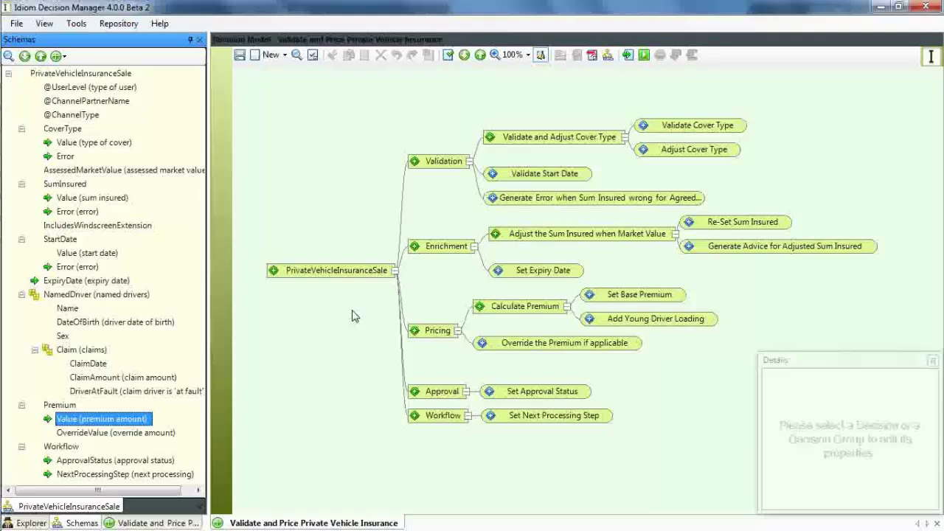
{"action": "mouse_move", "coordinate": [702, 251]}
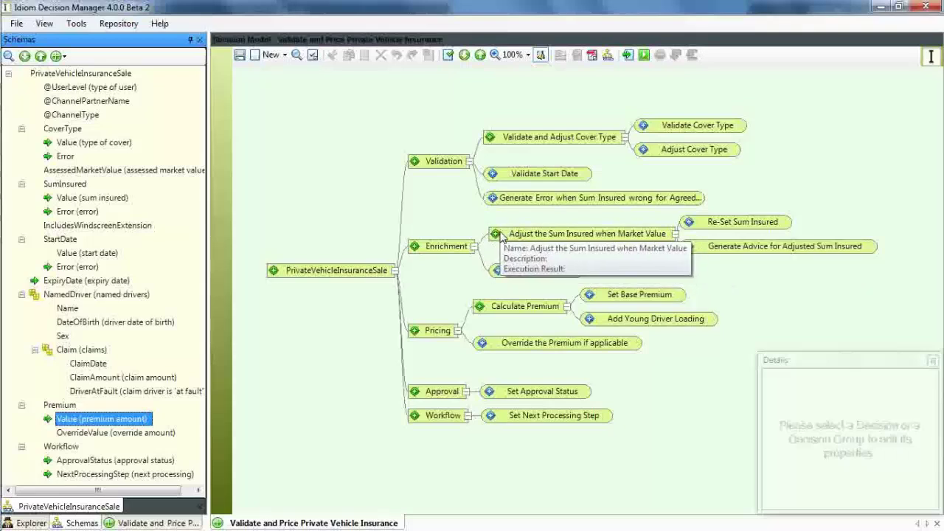
{"action": "left_click", "coordinate": [665, 267]}
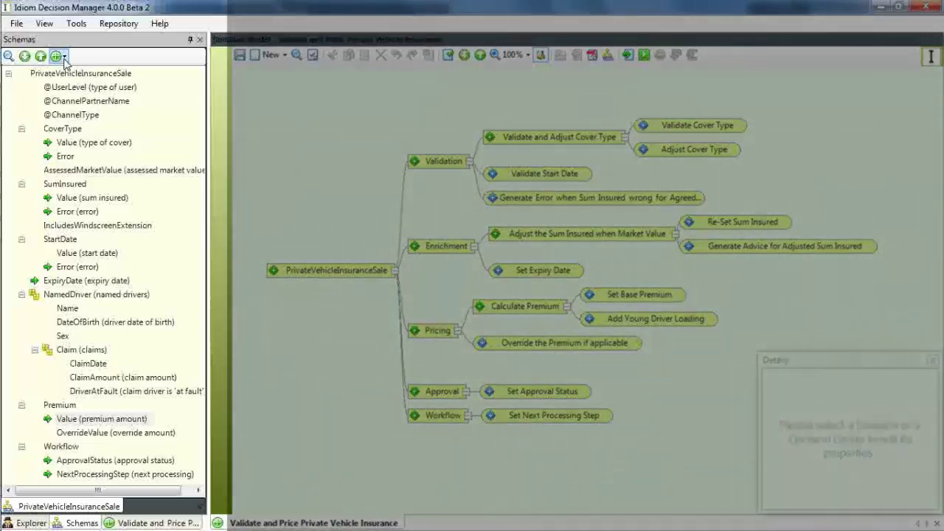
{"action": "left_click", "coordinate": [59, 57]}
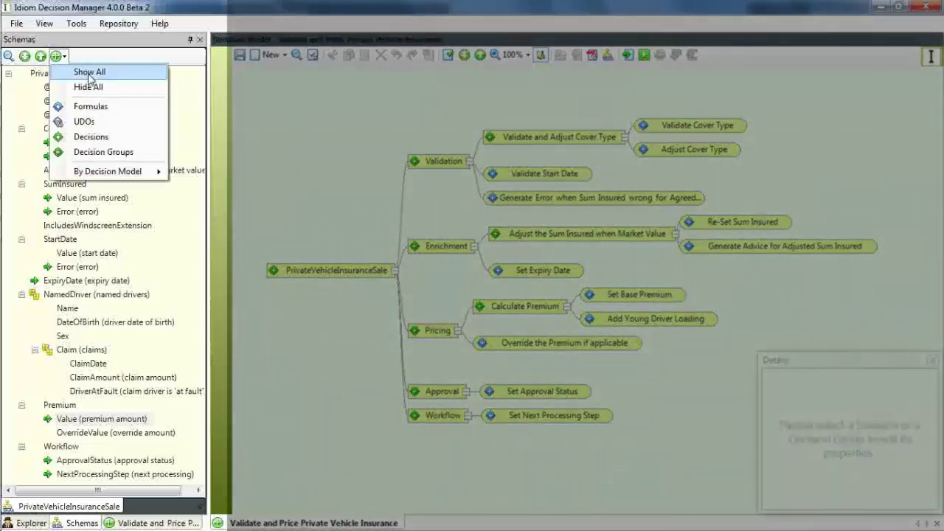
{"action": "left_click", "coordinate": [90, 73]}
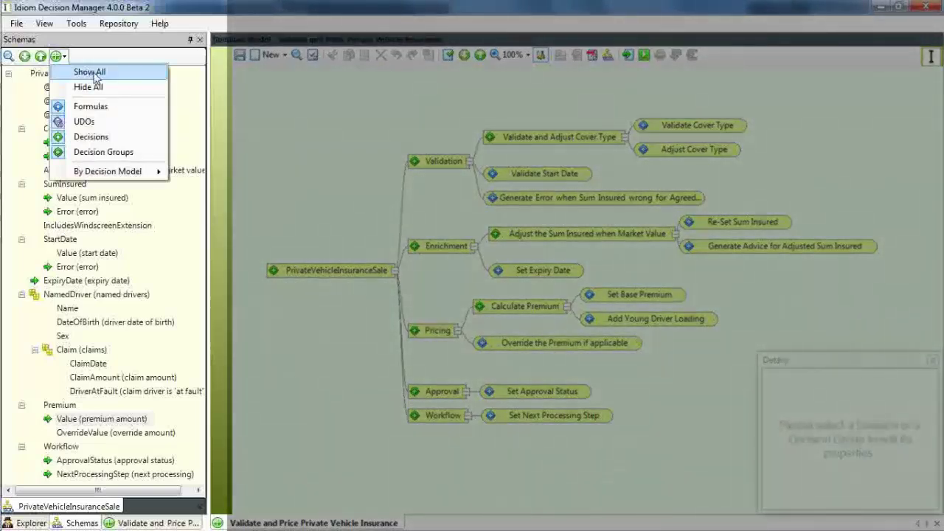
{"action": "left_click", "coordinate": [179, 80]}
{"action": "left_click_drag", "start_coordinate": [199, 93], "coordinate": [214, 81]}
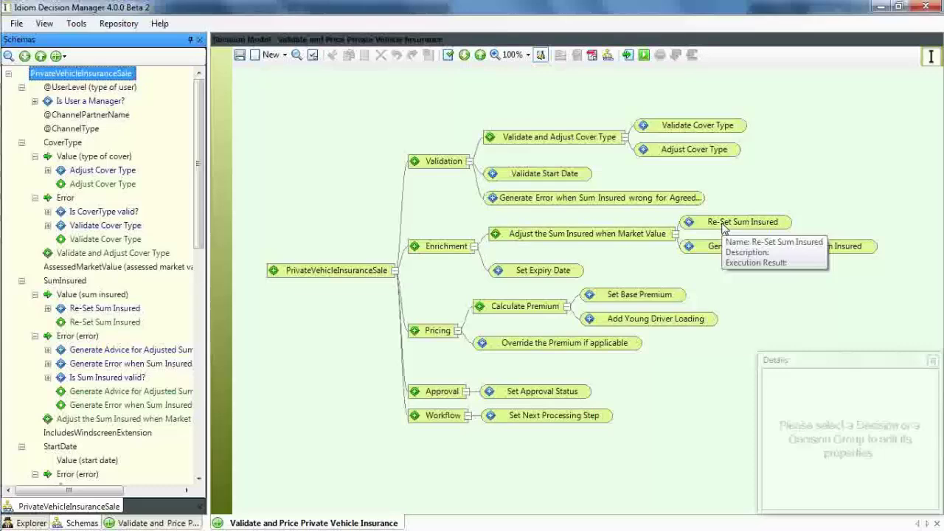
Add a decision based on the premium amount value to the Pricing group, below the premium override, and name it "Double up".
{"action": "left_click", "coordinate": [637, 295]}
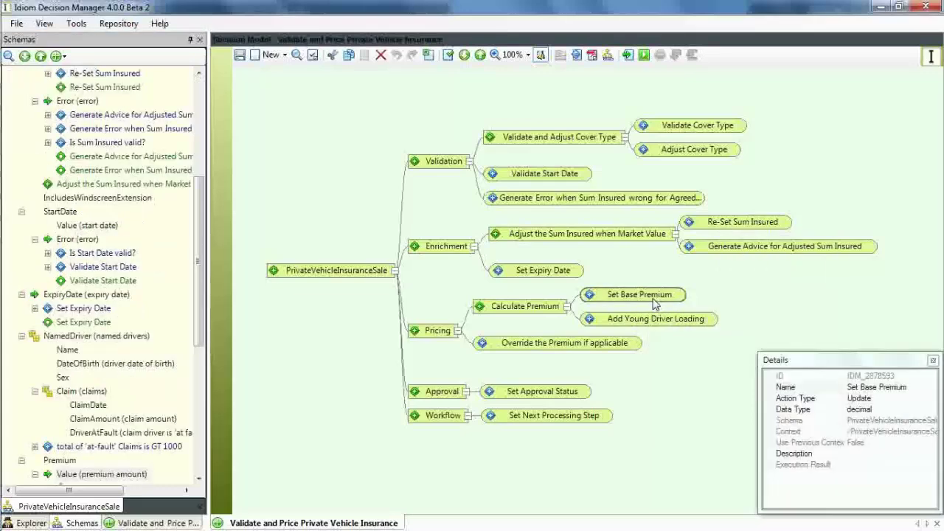
{"action": "scroll", "coordinate": [155, 325], "scroll_direction": "down", "scroll_amount": 4}
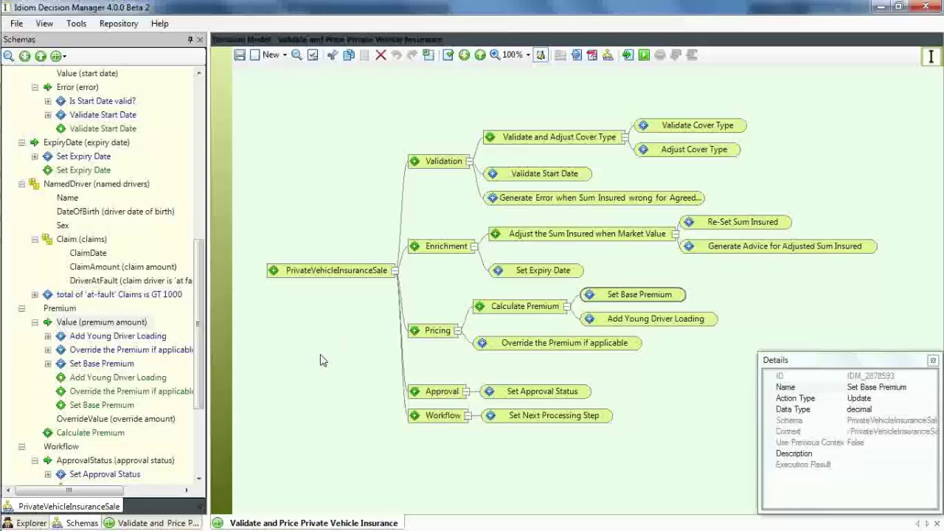
{"action": "left_click_drag", "start_coordinate": [71, 324], "coordinate": [439, 341]}
{"action": "left_click", "coordinate": [490, 358]}
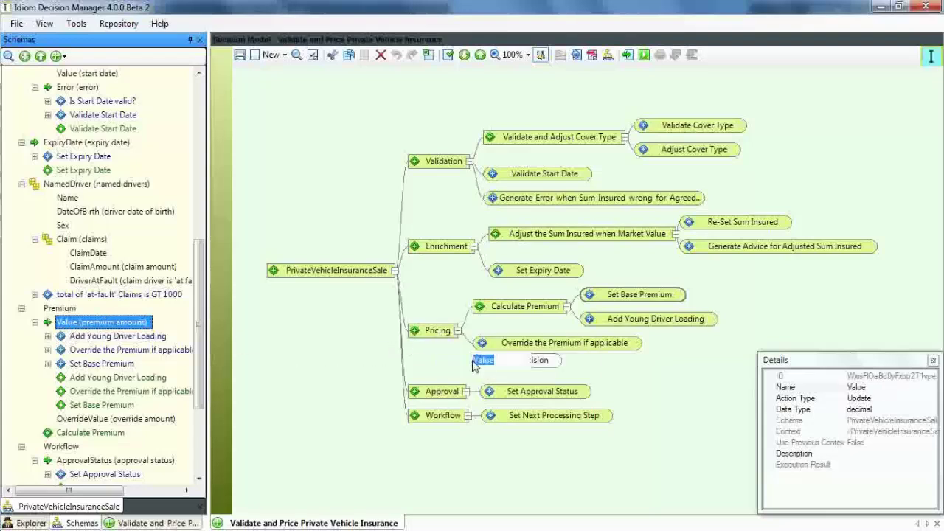
{"action": "type", "text": "Double up"}
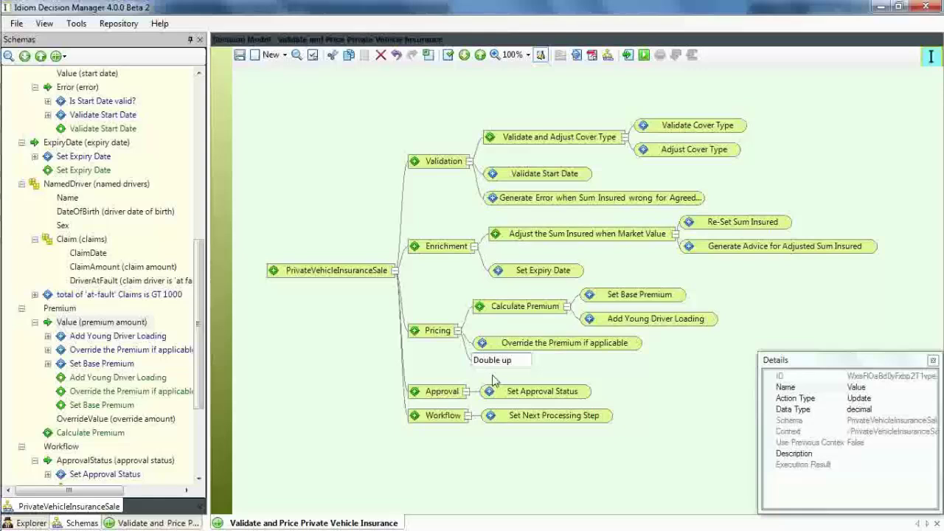
{"action": "left_click", "coordinate": [451, 370]}
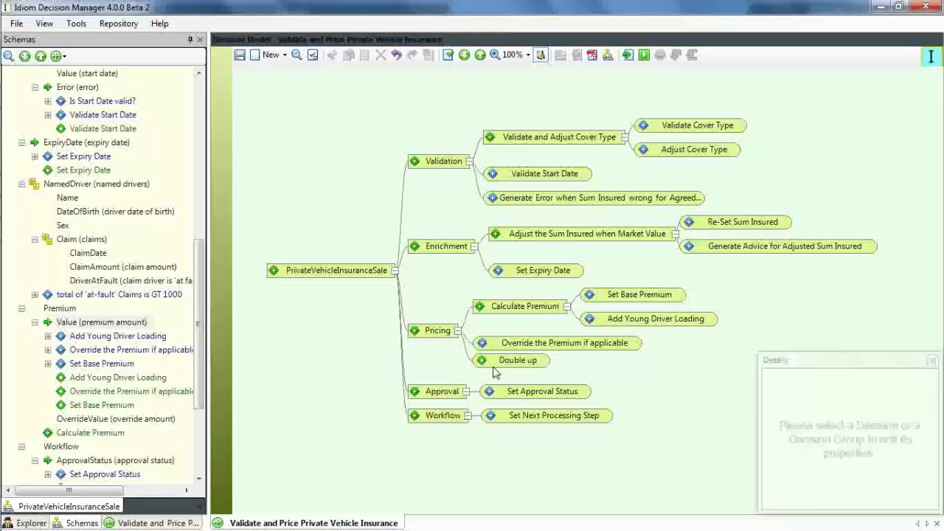
{"action": "left_click_drag", "start_coordinate": [494, 369], "coordinate": [497, 370]}
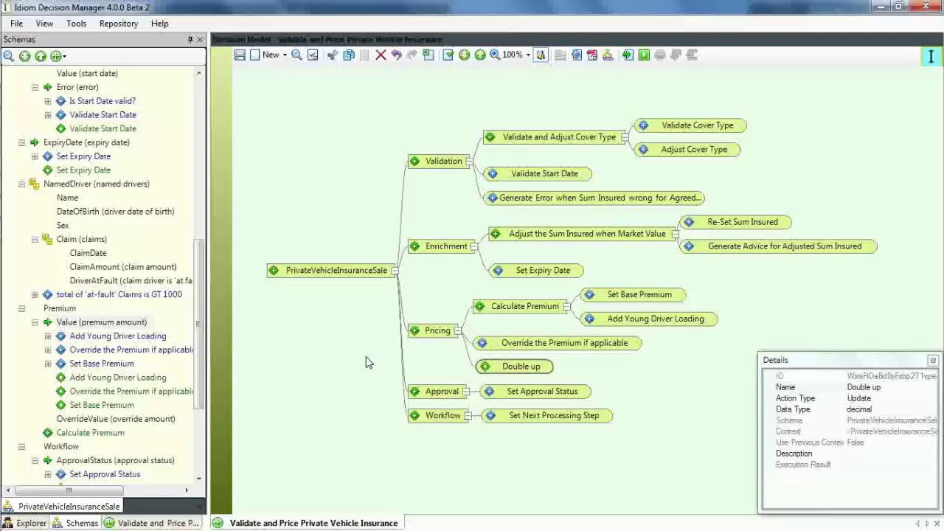
Create a new formula version for the Double up decision.
{"action": "right_click", "coordinate": [518, 371]}
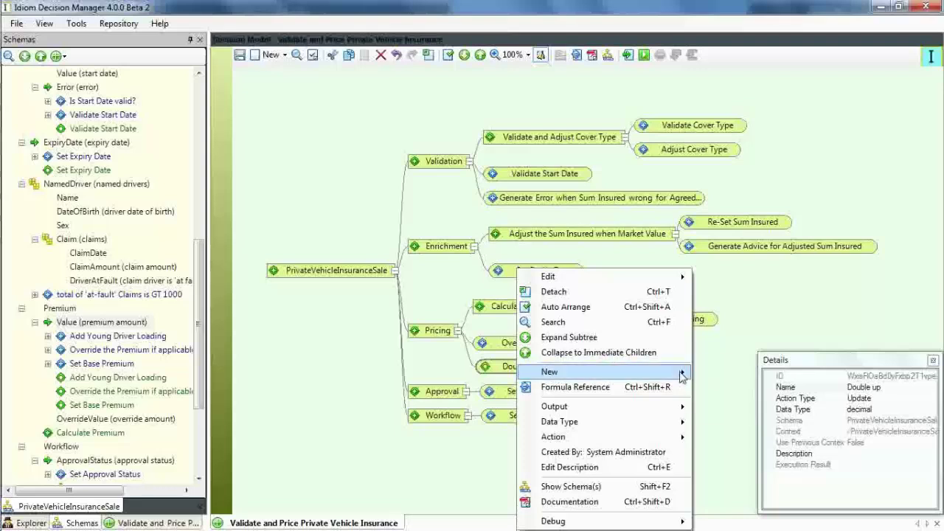
{"action": "mouse_move", "coordinate": [682, 376]}
{"action": "left_click", "coordinate": [736, 407]}
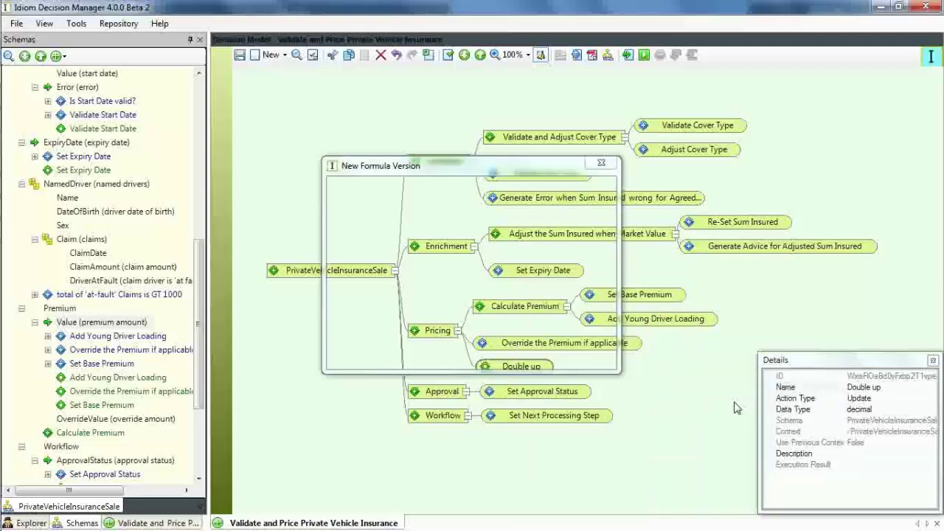
{"action": "left_click", "coordinate": [528, 354]}
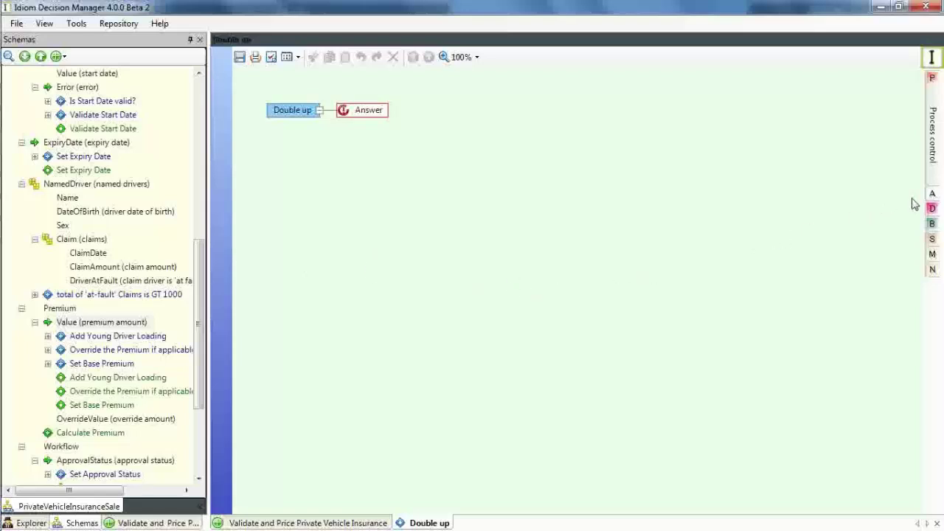
Make the formula's answer a Multiply operation with a Node lookup on the premium amount as its first multiplier.
{"action": "mouse_move", "coordinate": [933, 196]}
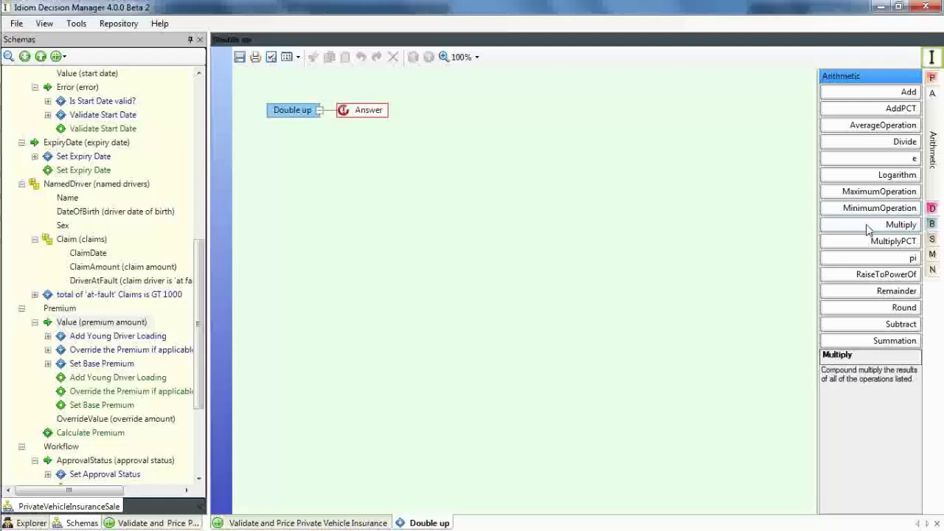
{"action": "left_click_drag", "start_coordinate": [866, 224], "coordinate": [371, 112]}
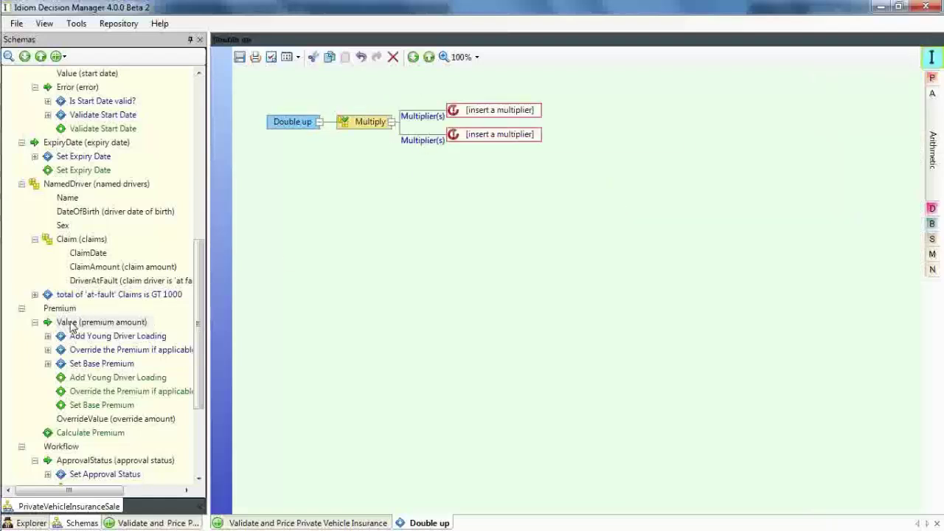
{"action": "left_click_drag", "start_coordinate": [71, 322], "coordinate": [472, 115]}
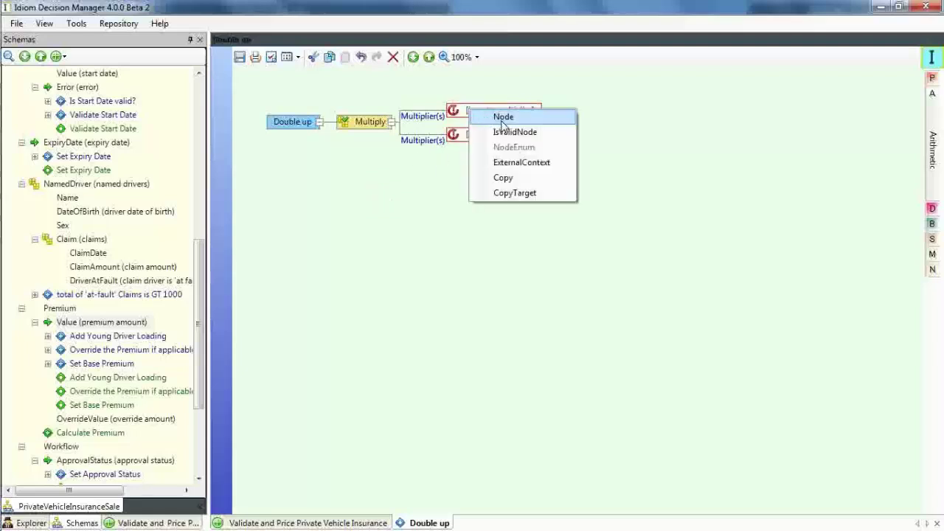
{"action": "left_click", "coordinate": [503, 118]}
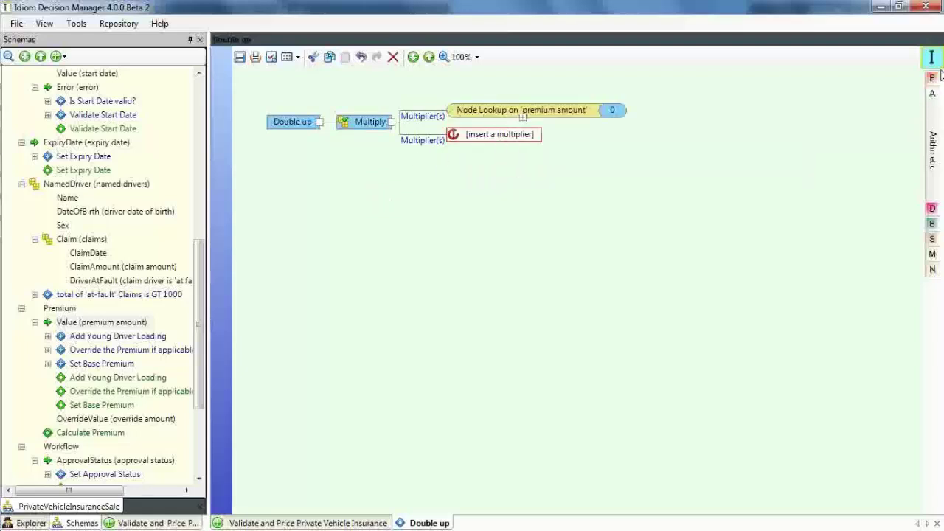
Insert an If condition as the second multiplier and use GreaterThan as its Boolean test.
{"action": "mouse_move", "coordinate": [933, 84]}
{"action": "left_click_drag", "start_coordinate": [828, 190], "coordinate": [535, 146]}
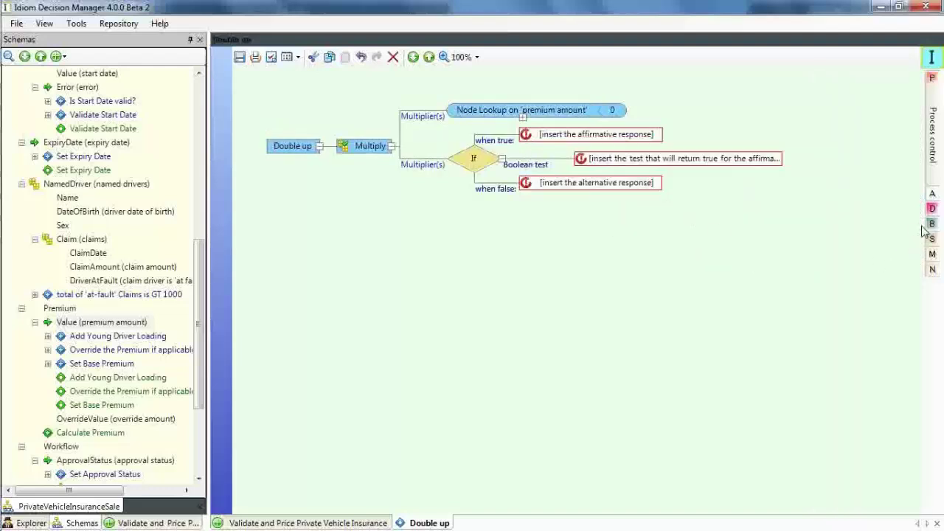
{"action": "mouse_move", "coordinate": [931, 228]}
{"action": "left_click_drag", "start_coordinate": [880, 176], "coordinate": [688, 166]}
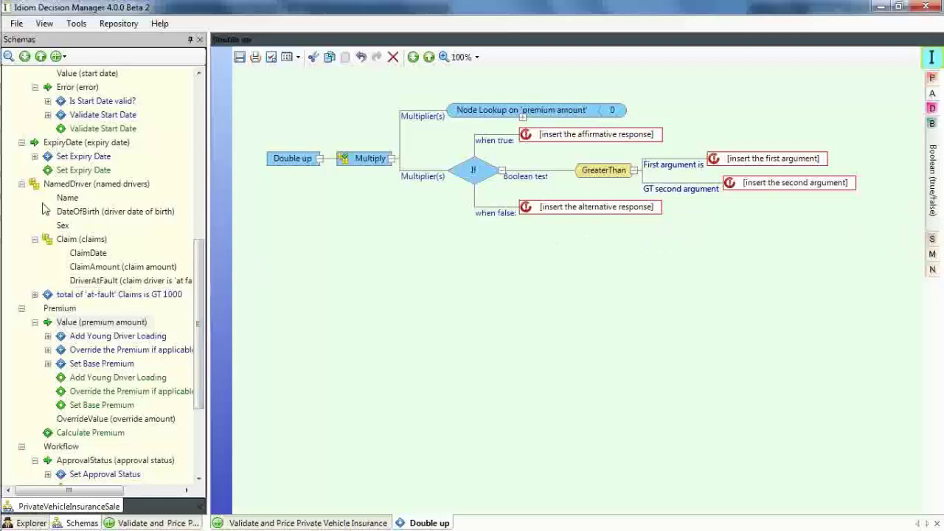
Make the GreaterThan test compare the AddNodes sum of claim amount over all claims with 1000.
{"action": "left_click_drag", "start_coordinate": [67, 243], "coordinate": [748, 164]}
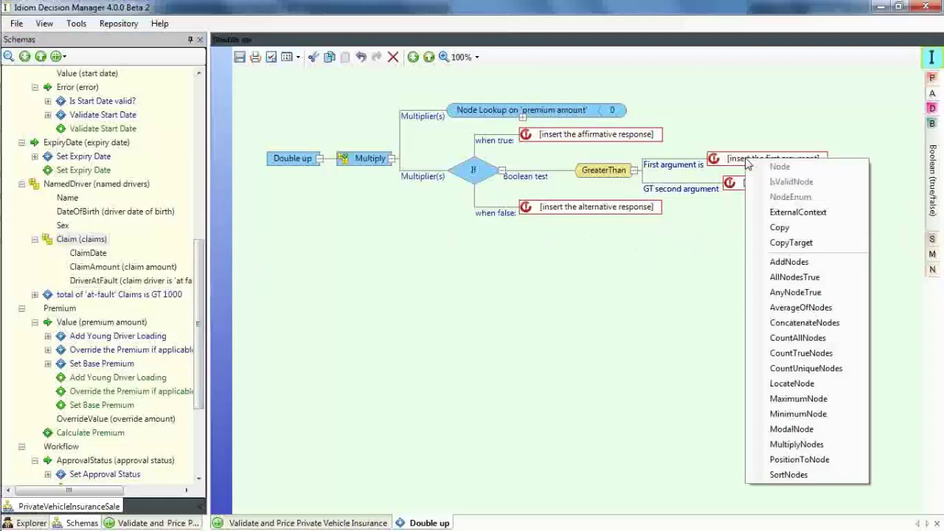
{"action": "left_click", "coordinate": [770, 258]}
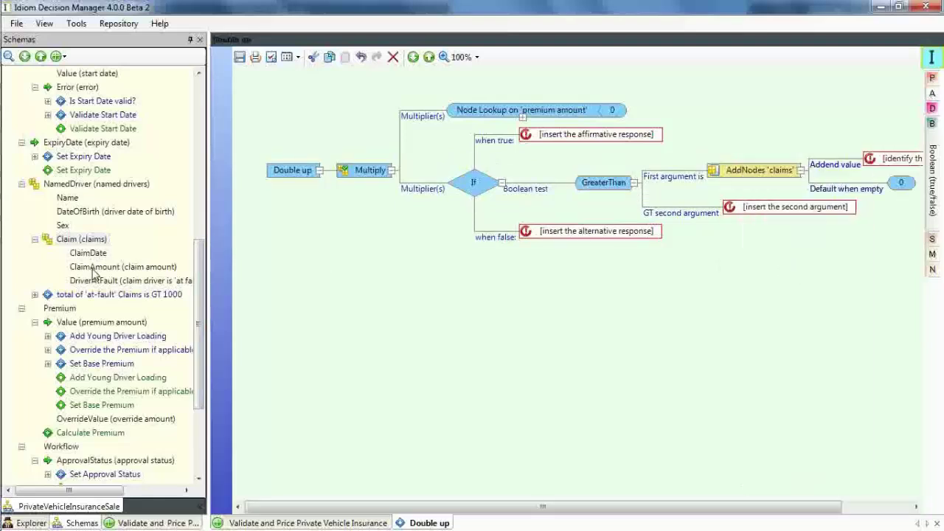
{"action": "left_click_drag", "start_coordinate": [95, 272], "coordinate": [890, 164]}
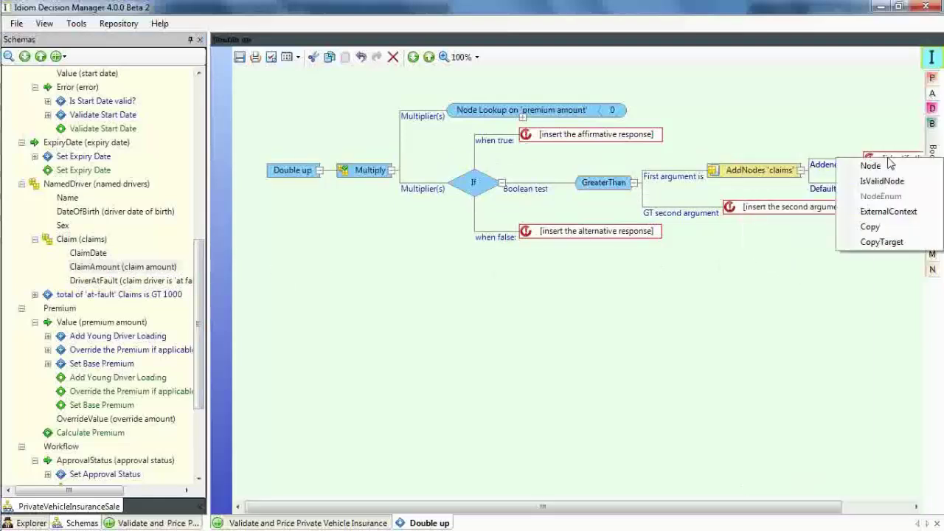
{"action": "left_click", "coordinate": [890, 164]}
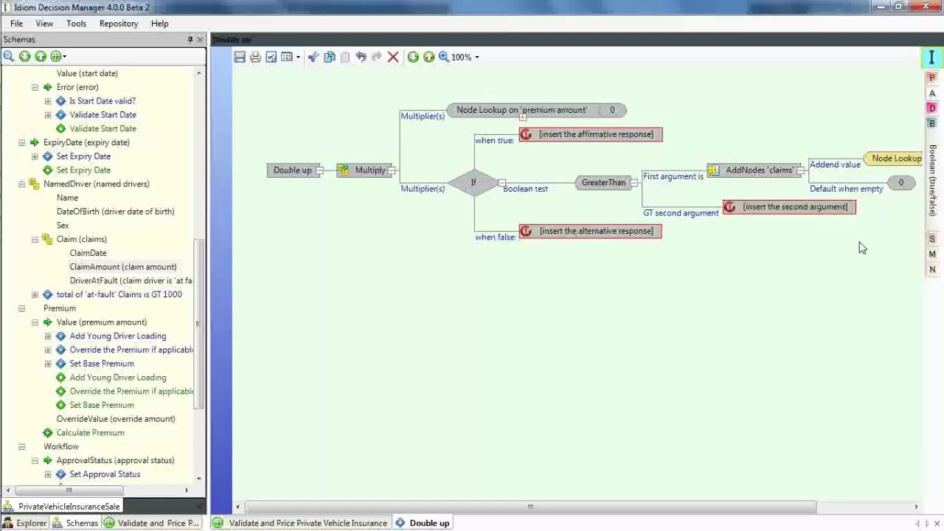
{"action": "left_click", "coordinate": [786, 210]}
{"action": "type", "text": "1000"}
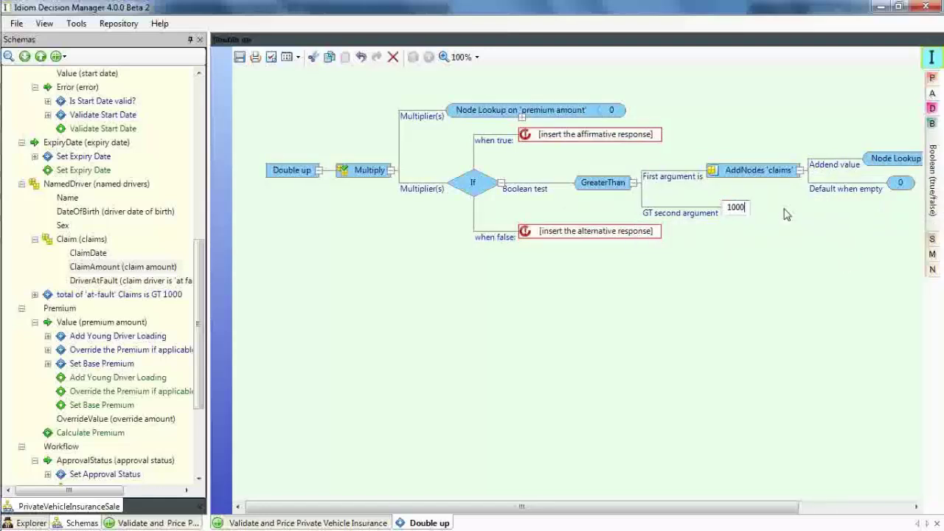
Set the If condition to return 2 when true and 1 when false.
{"action": "left_click", "coordinate": [566, 140]}
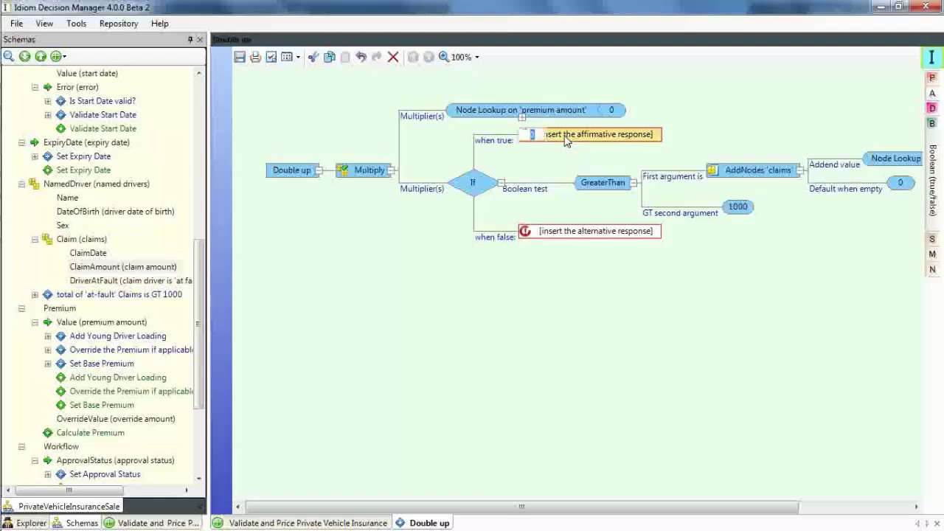
{"action": "type", "text": "2"}
{"action": "key", "text": "Return"}
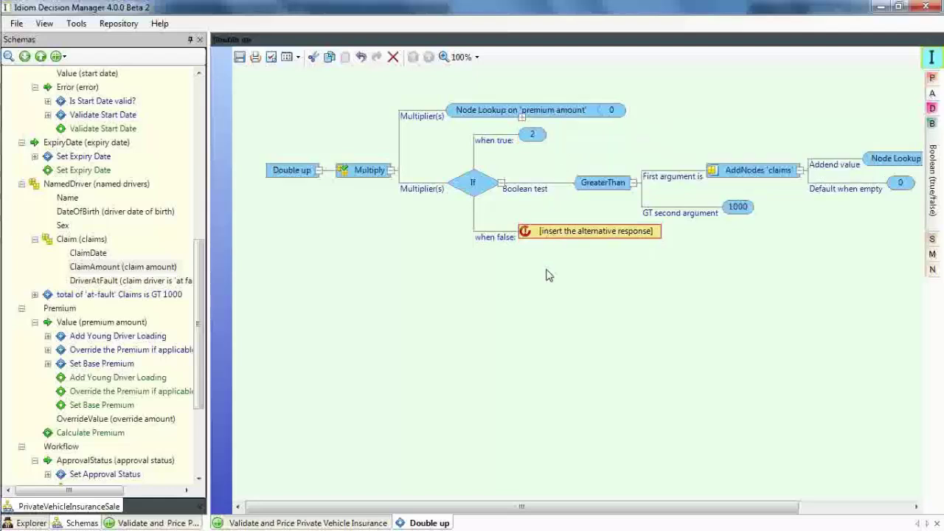
{"action": "left_click", "coordinate": [550, 233]}
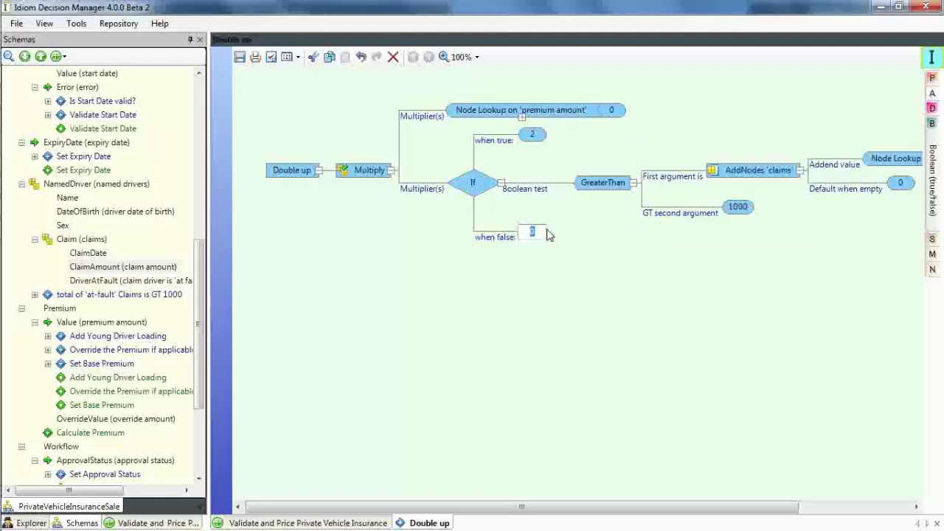
{"action": "type", "text": "1"}
{"action": "key", "text": "Return"}
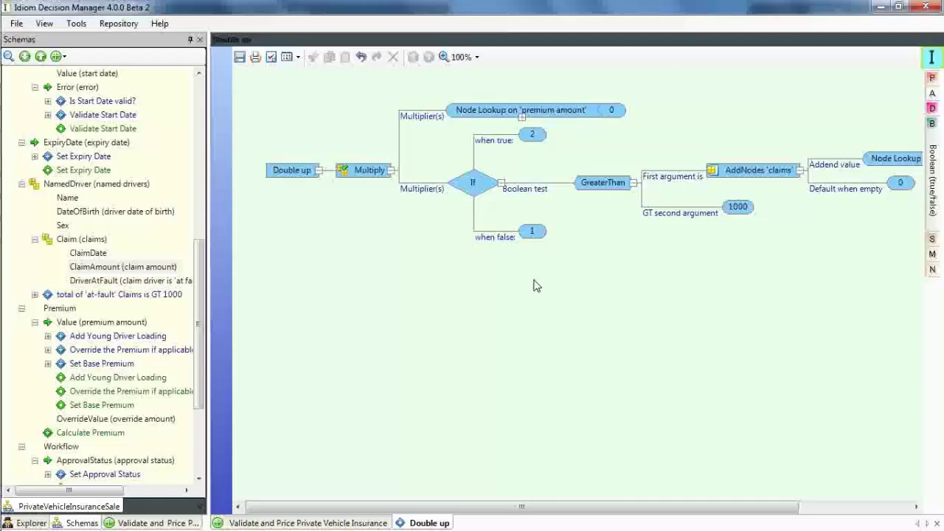
Save the Double up formula while viewing its written definition, and return to the diagram view.
{"action": "left_click", "coordinate": [287, 58]}
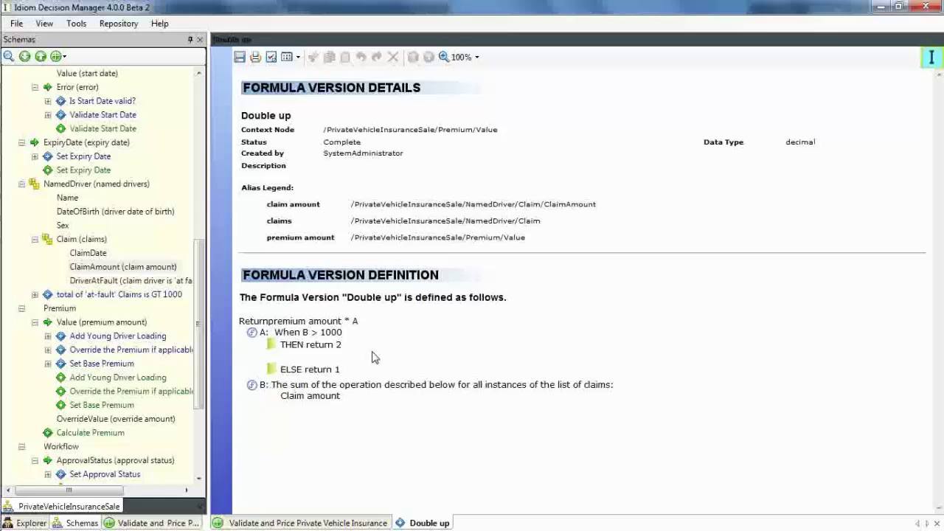
{"action": "left_click", "coordinate": [239, 57]}
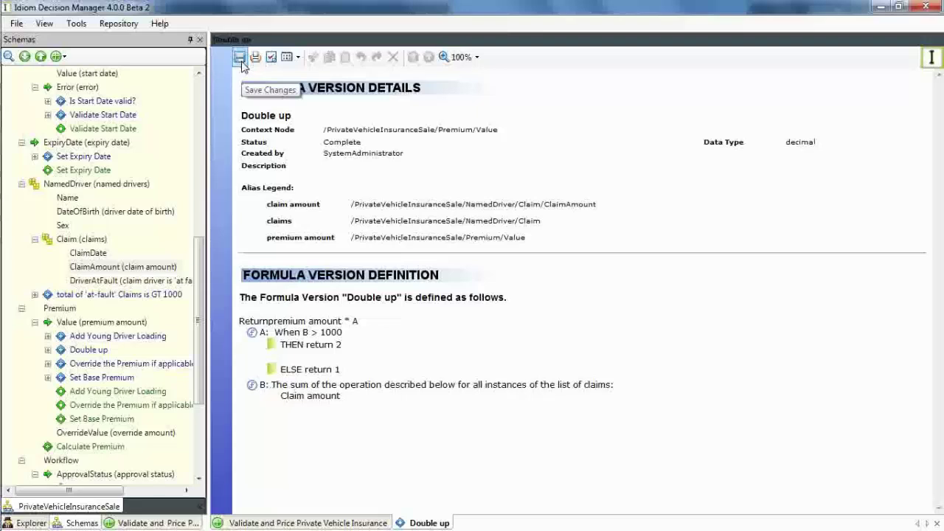
{"action": "left_click", "coordinate": [297, 56]}
{"action": "left_click", "coordinate": [325, 88]}
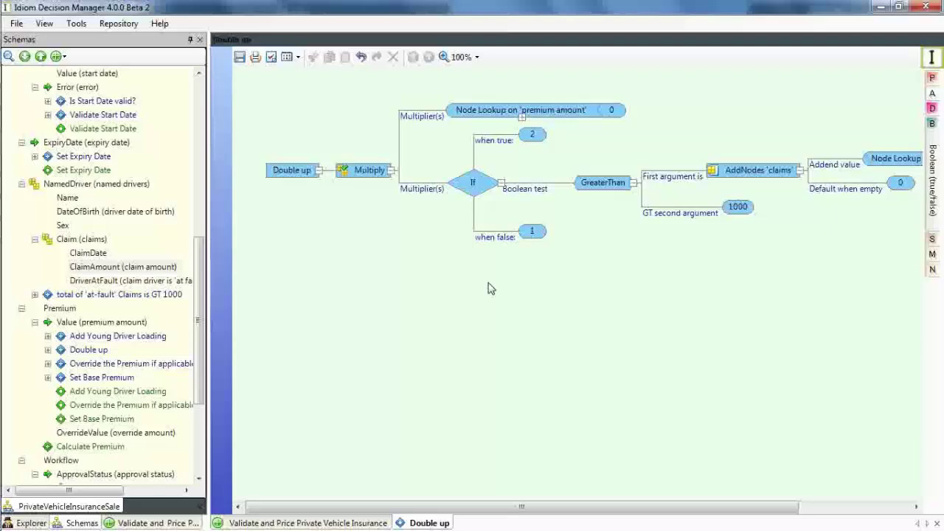
Set a break point on the Double up decision in the Validate and Price Private Vehicle Insurance model.
{"action": "left_click", "coordinate": [327, 524]}
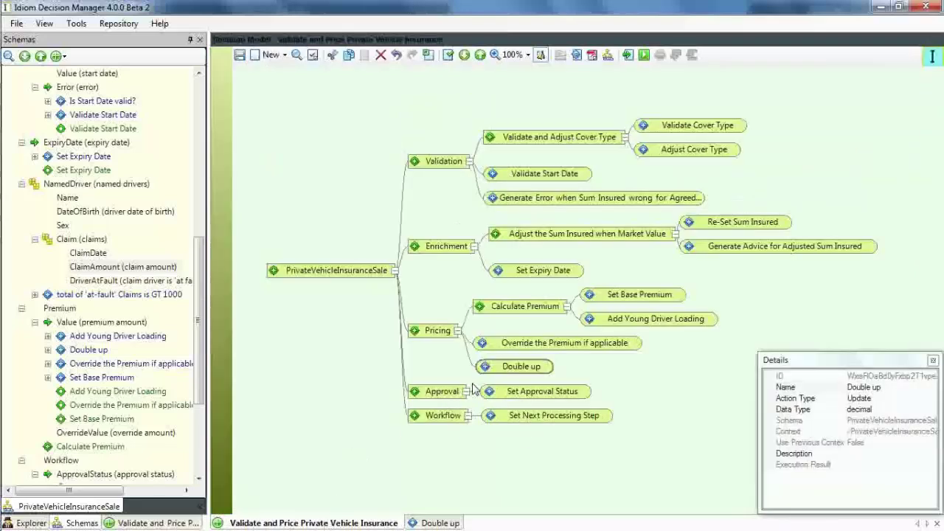
{"action": "right_click", "coordinate": [501, 373]}
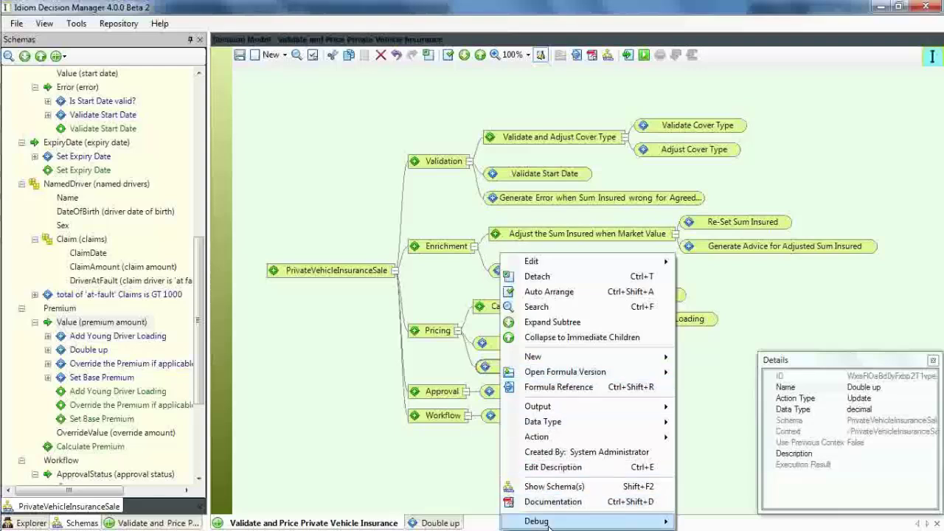
{"action": "mouse_move", "coordinate": [548, 525]}
{"action": "left_click", "coordinate": [726, 456]}
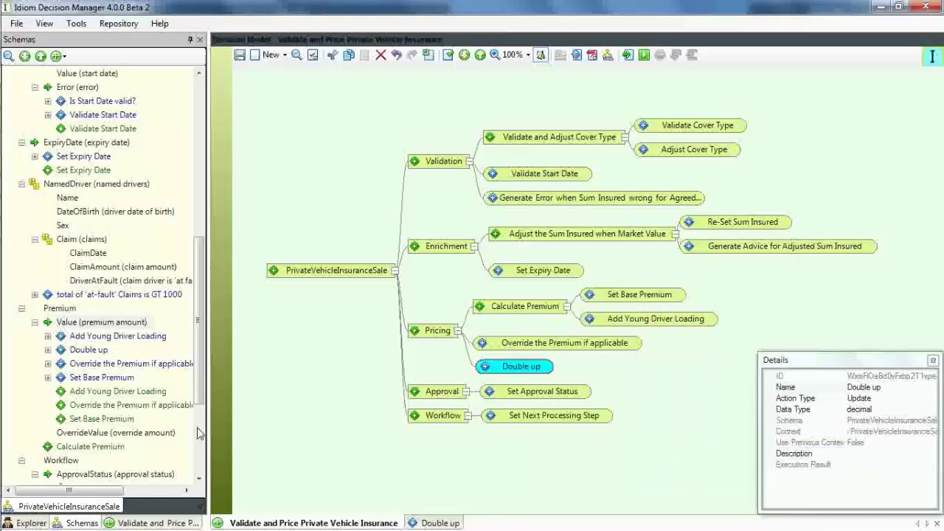
Load the model's test document for debugging, save the model and run it to the Double up break point.
{"action": "left_click", "coordinate": [627, 54]}
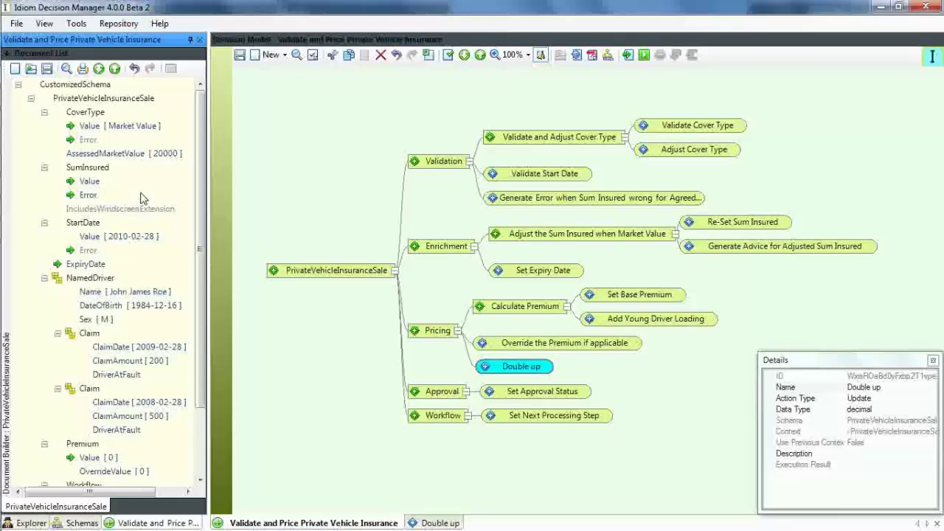
{"action": "left_click", "coordinate": [240, 56]}
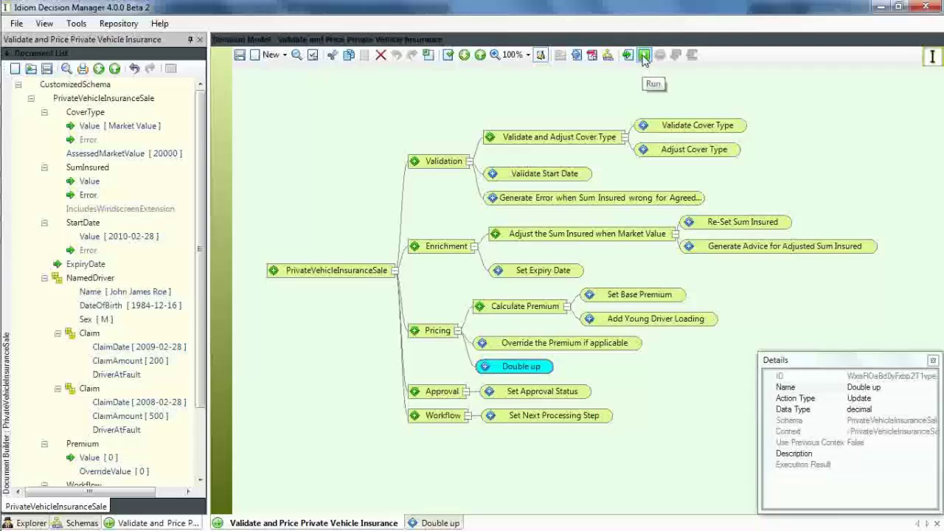
{"action": "left_click", "coordinate": [643, 56]}
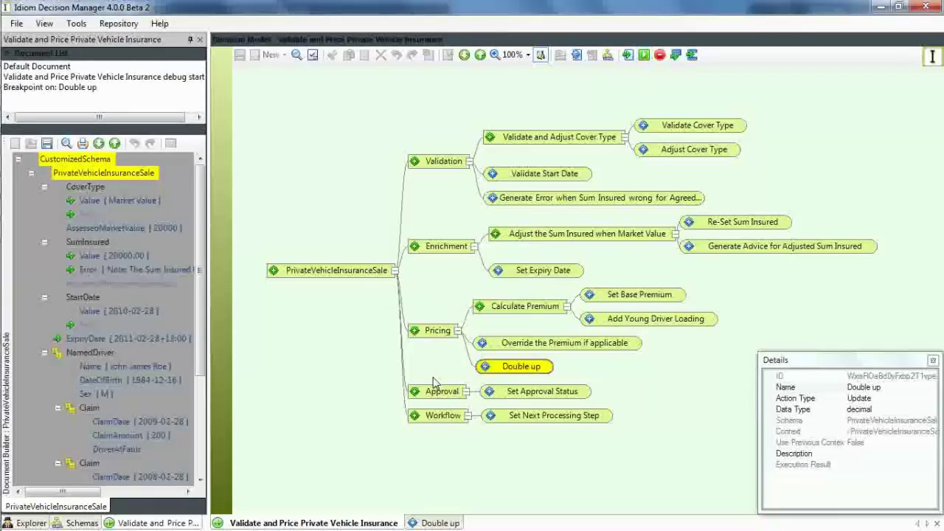
Step into Double up and inspect the results of the premium amount lookup, Multiply and GreaterThan nodes.
{"action": "right_click", "coordinate": [514, 365]}
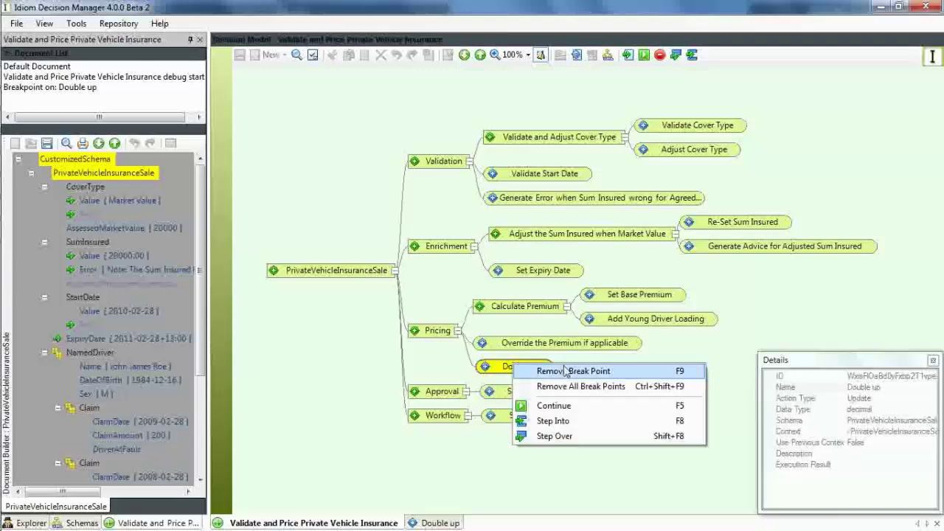
{"action": "left_click", "coordinate": [558, 420]}
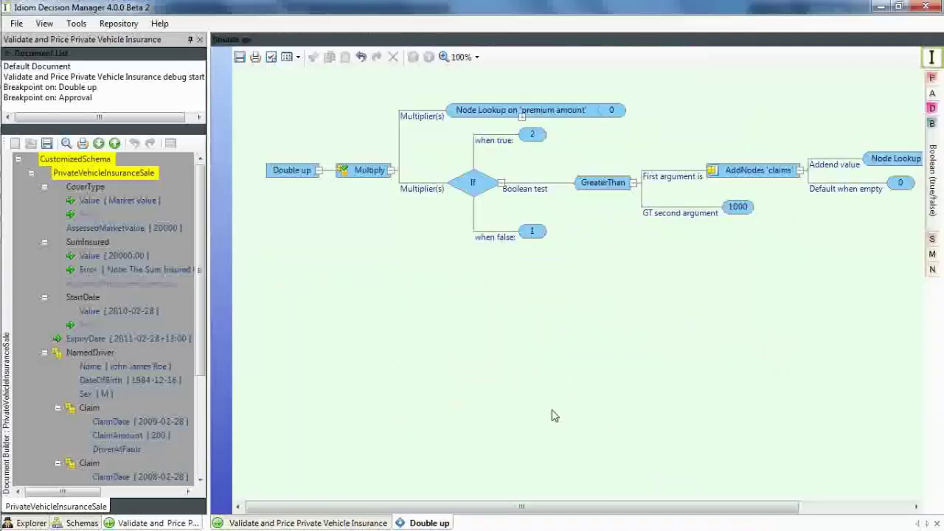
{"action": "mouse_move", "coordinate": [507, 117]}
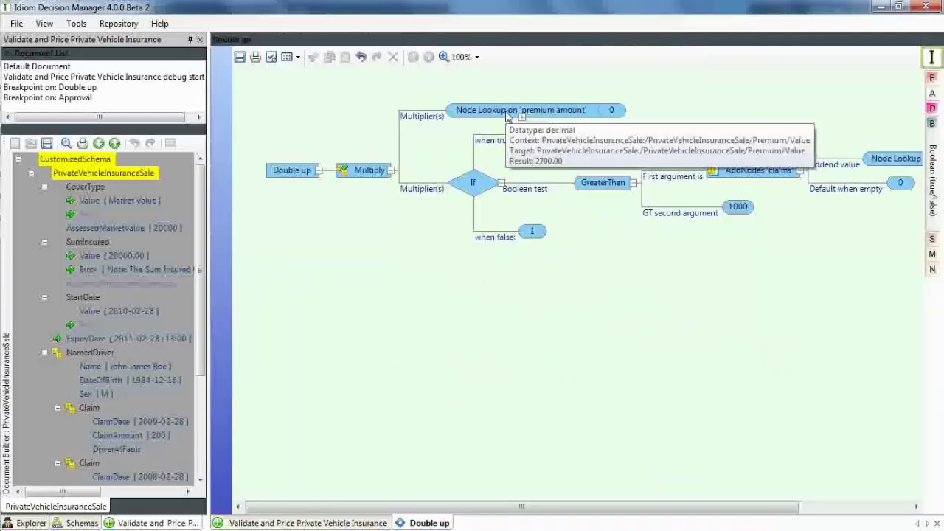
{"action": "mouse_move", "coordinate": [355, 177]}
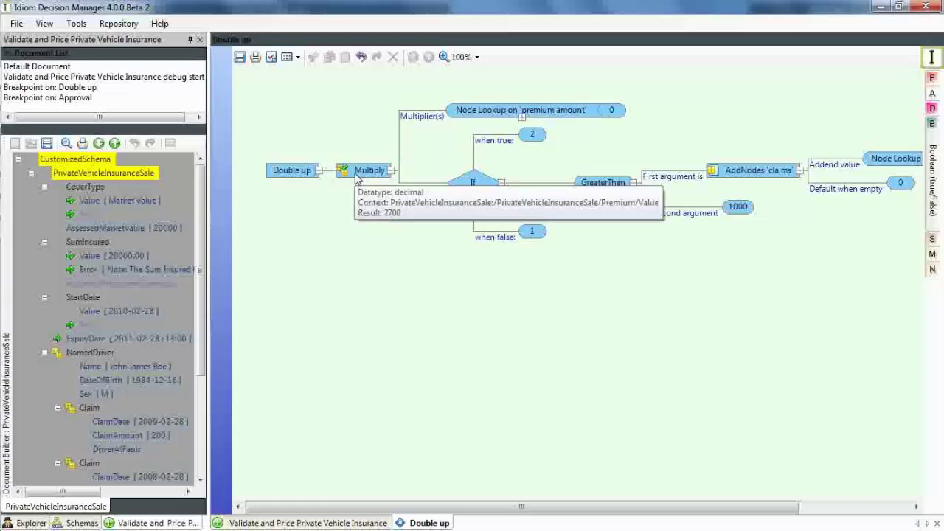
{"action": "mouse_move", "coordinate": [598, 191]}
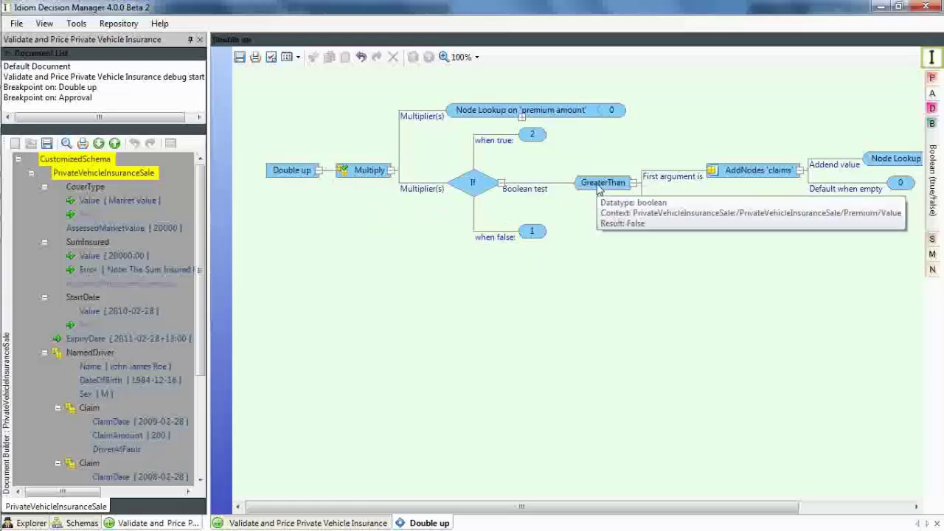
{"action": "mouse_move", "coordinate": [726, 181]}
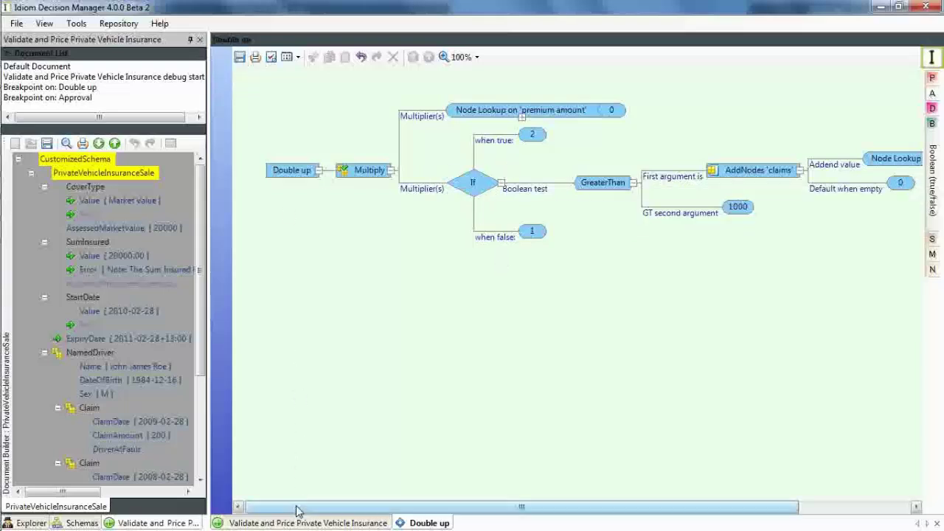
Continue the debug run to its end from the decision model and check the Premium value in the test document.
{"action": "left_click", "coordinate": [335, 519]}
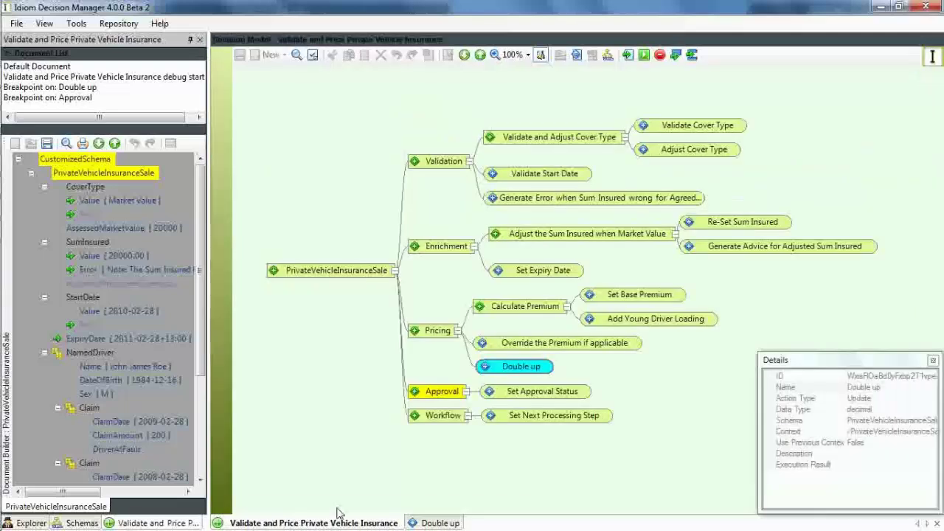
{"action": "left_click", "coordinate": [643, 54]}
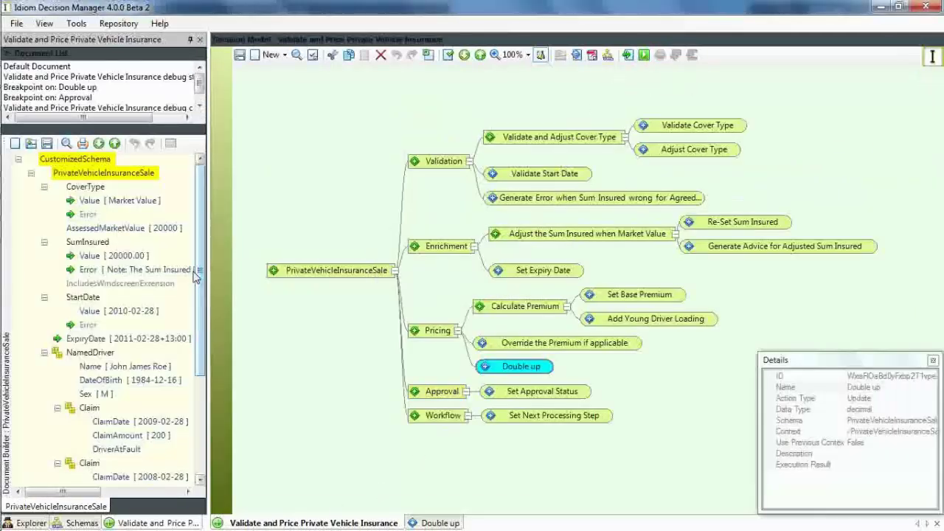
{"action": "left_click_drag", "start_coordinate": [203, 281], "coordinate": [203, 338]}
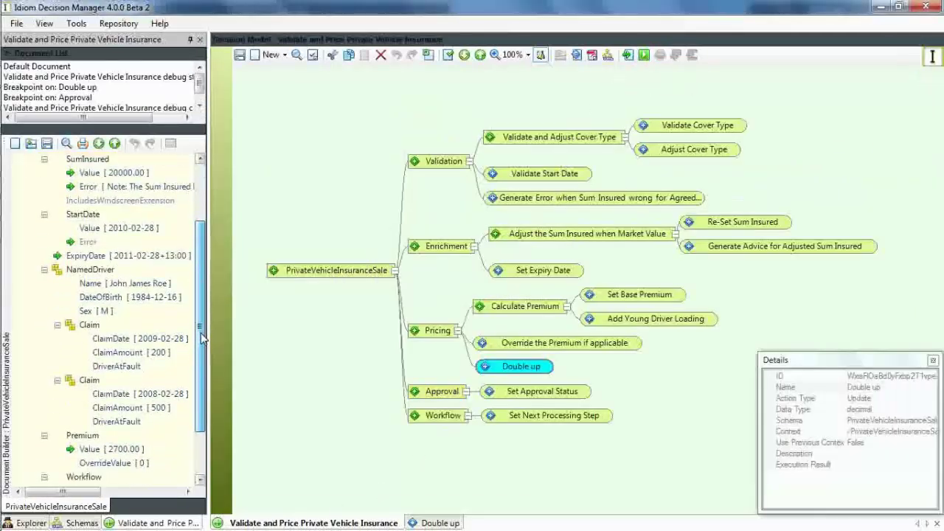
Set the ClaimAmount of the driver's first claim, dated 2009-02-28, to 800 in the test document.
{"action": "left_click", "coordinate": [156, 353]}
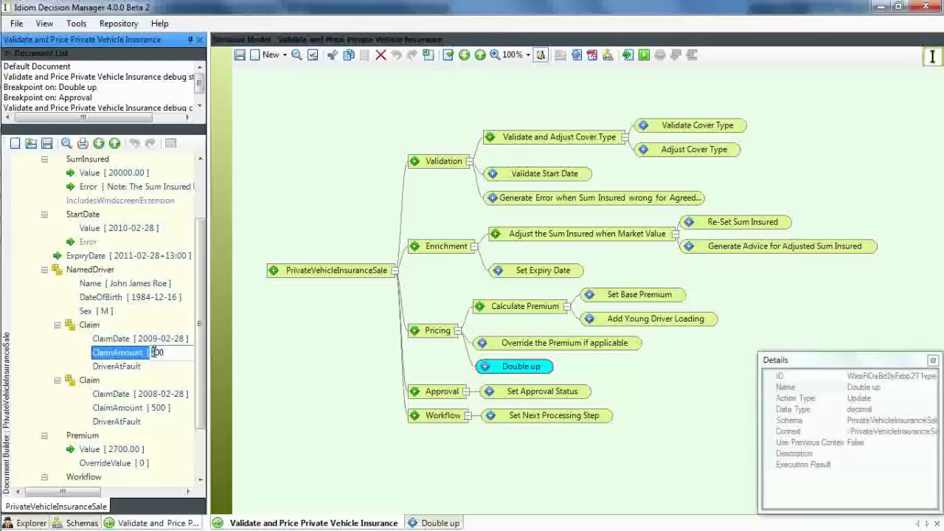
{"action": "type", "text": "800"}
{"action": "left_click", "coordinate": [269, 383]}
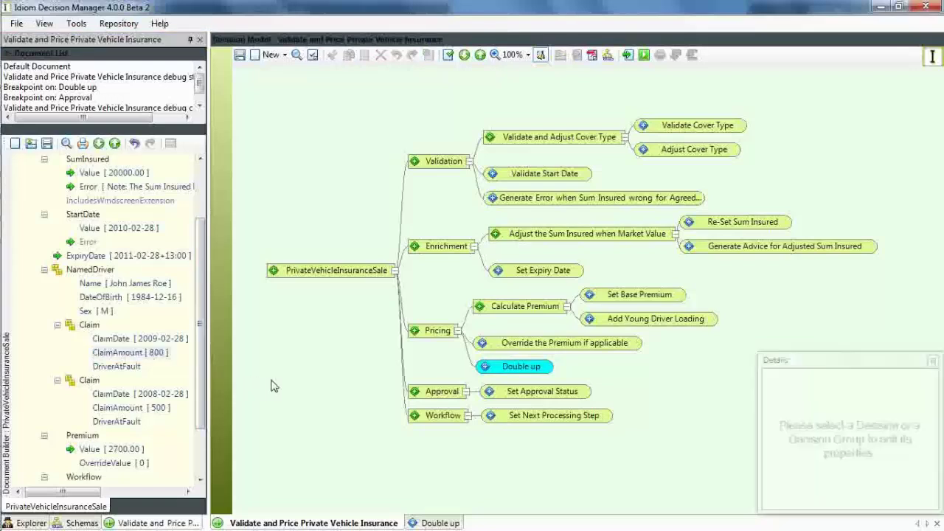
Rerun the model with the changed claim, stepping into Double up at its break point and continuing to the end.
{"action": "left_click", "coordinate": [644, 56]}
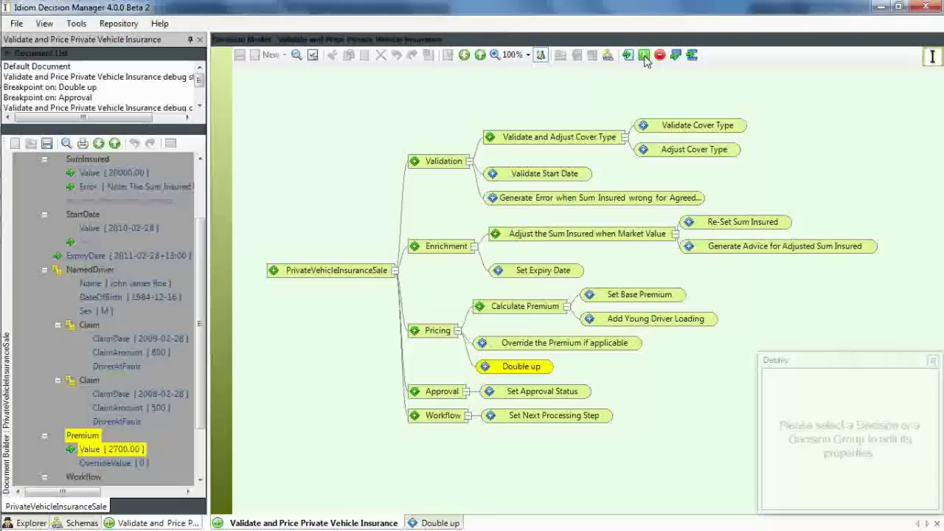
{"action": "right_click", "coordinate": [493, 375]}
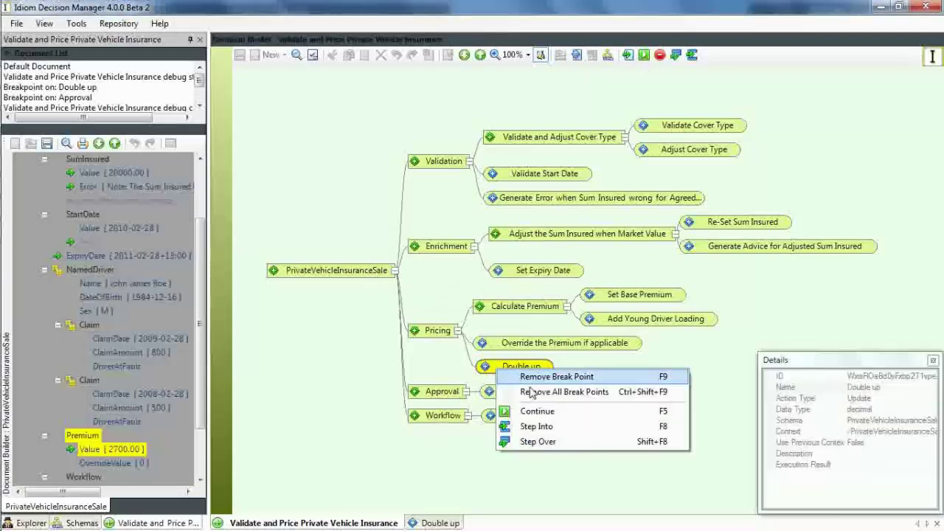
{"action": "left_click", "coordinate": [540, 432]}
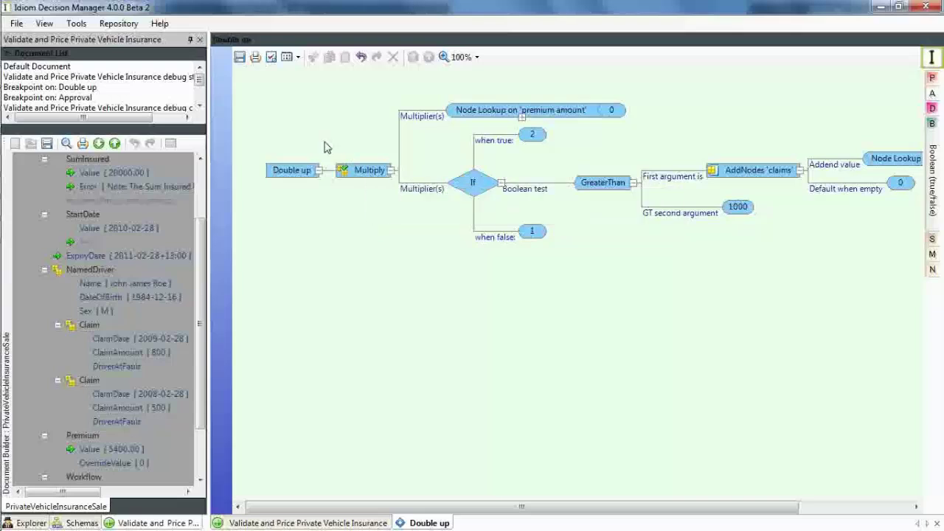
{"action": "left_click", "coordinate": [267, 523]}
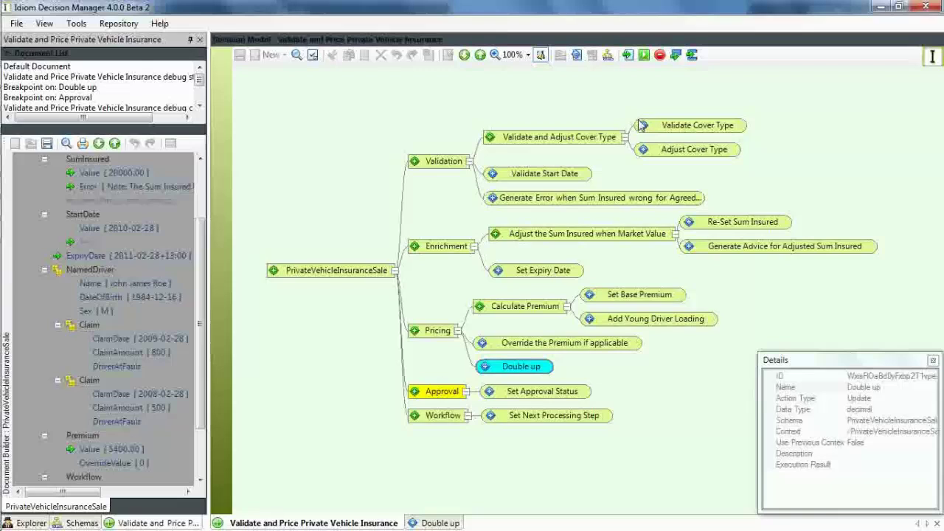
{"action": "left_click", "coordinate": [644, 55]}
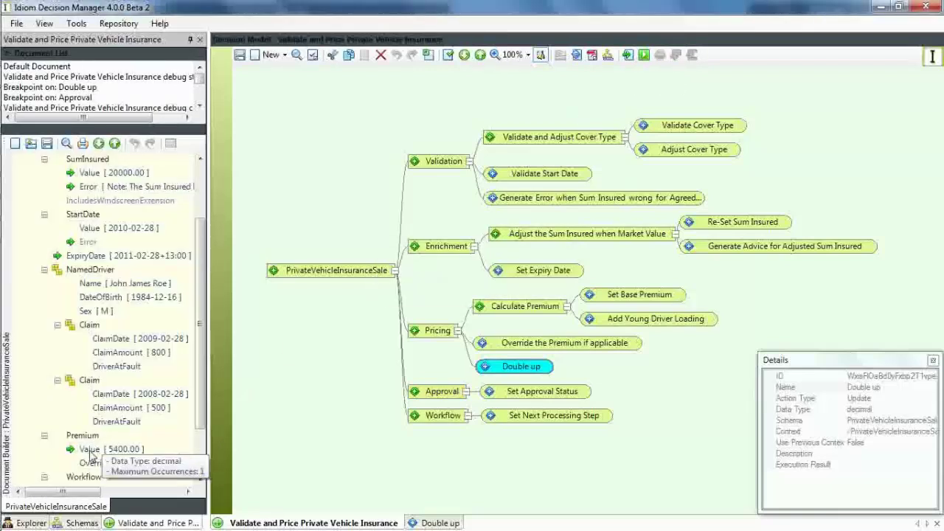
{"action": "left_click", "coordinate": [292, 402]}
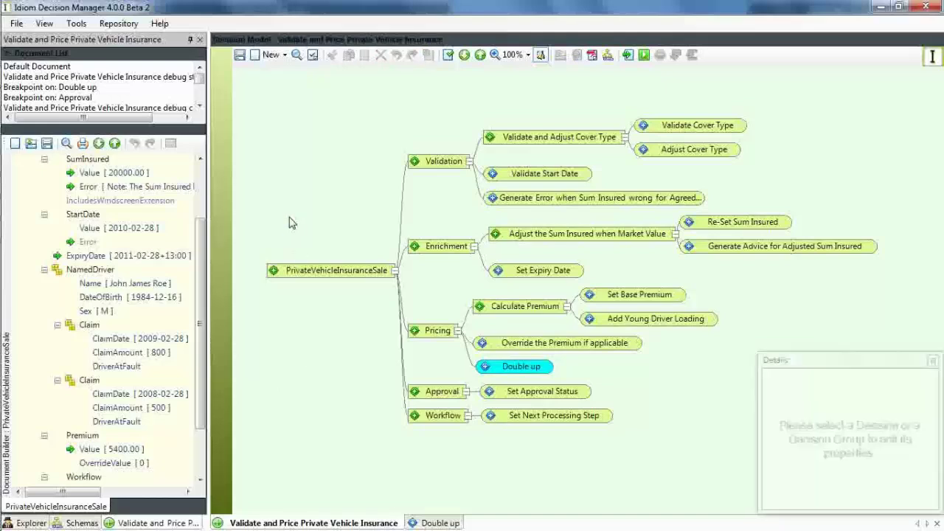
Generate the model's PDF documentation and open the Double up entry under Formula Versions.
{"action": "left_click", "coordinate": [592, 56]}
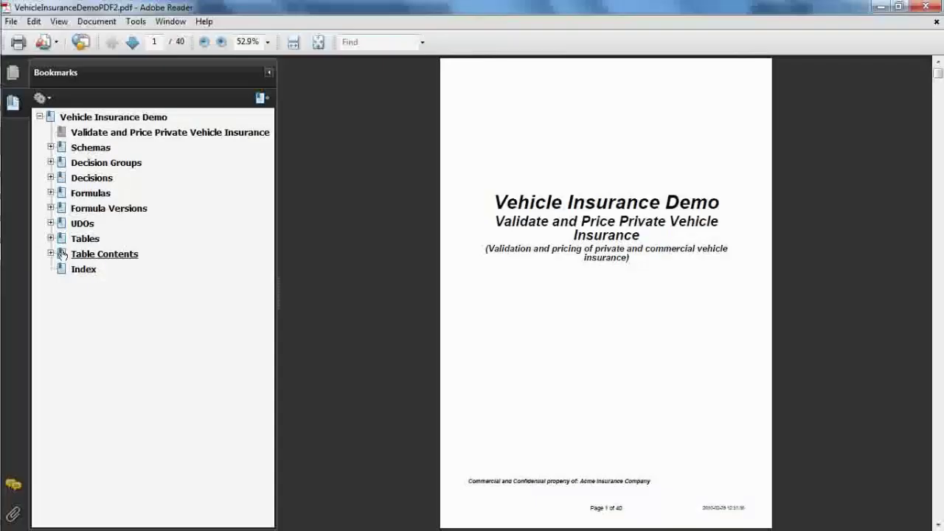
{"action": "left_click", "coordinate": [50, 208]}
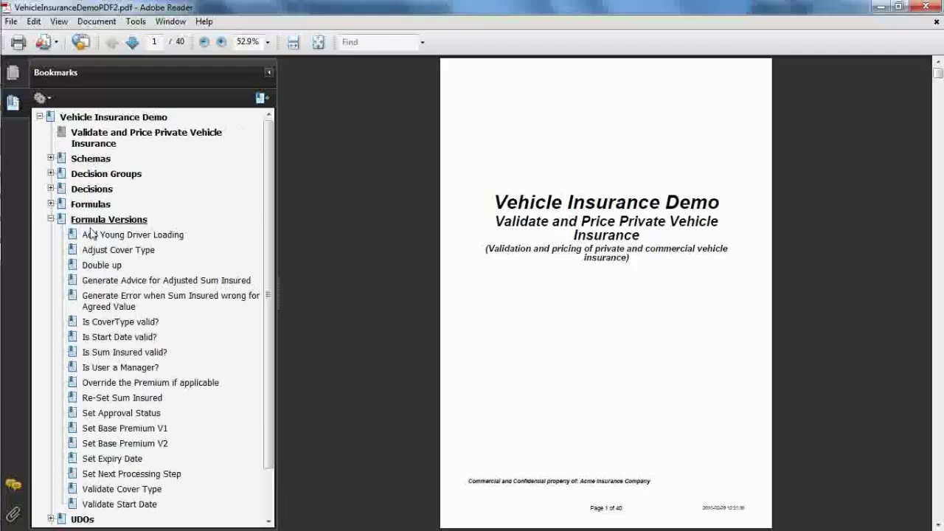
{"action": "left_click", "coordinate": [112, 267]}
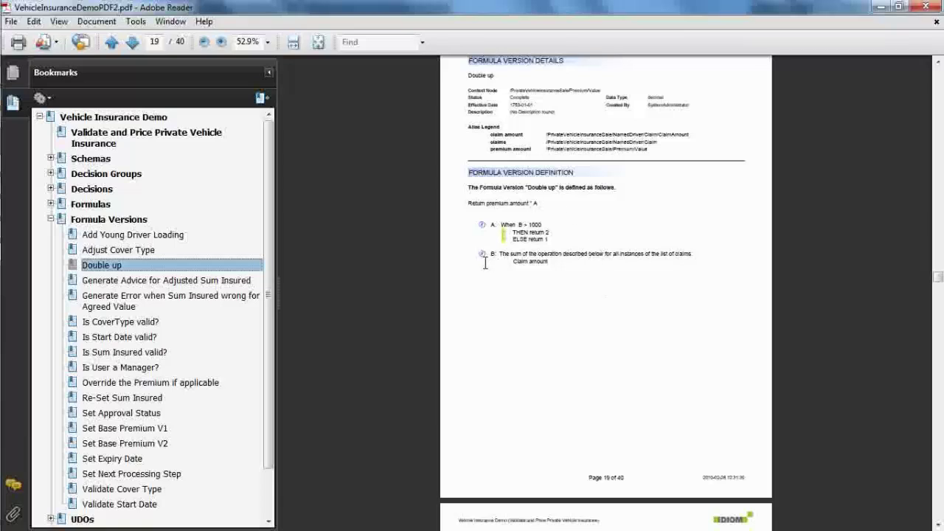